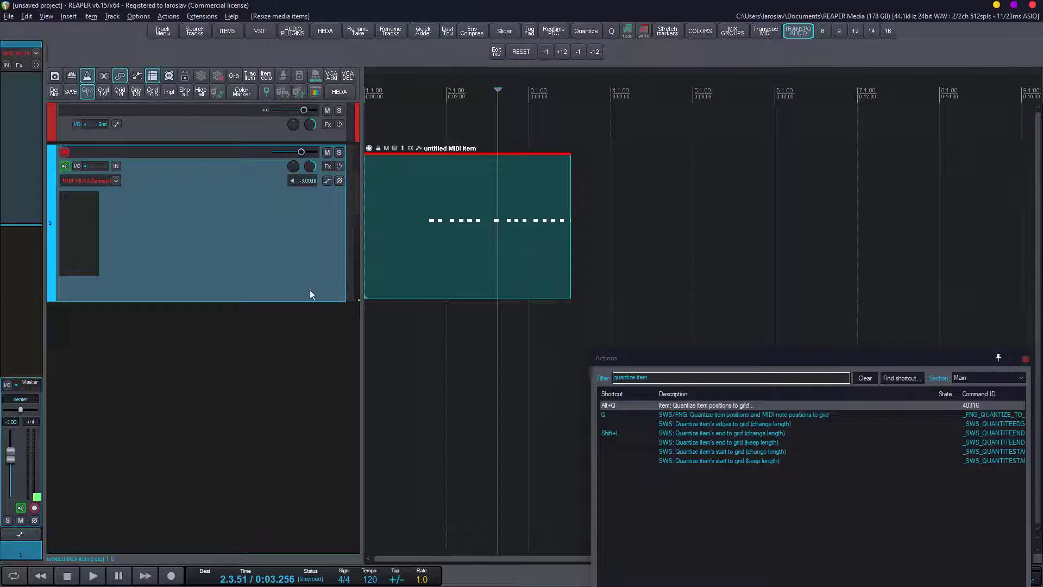
# Trim the start and end of the untitled MIDI item tightly around its notes and glue the item.
pyautogui.moveTo(361, 279); pyautogui.dragTo(408, 272)
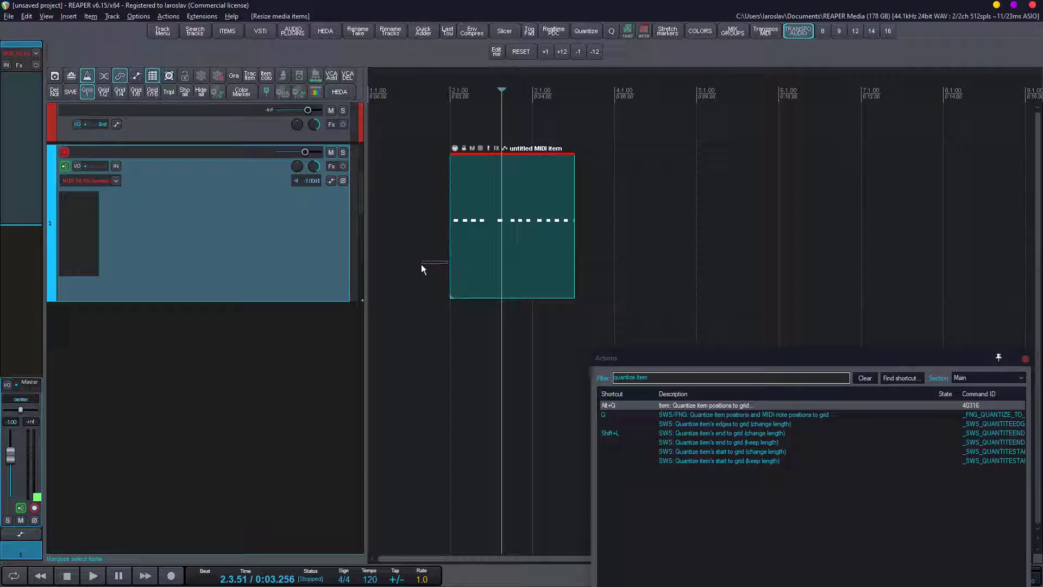
pyautogui.moveTo(449, 268)
pyautogui.mouseDown()
pyautogui.moveTo(420, 271)
pyautogui.moveTo(428, 270)
pyautogui.mouseUp()
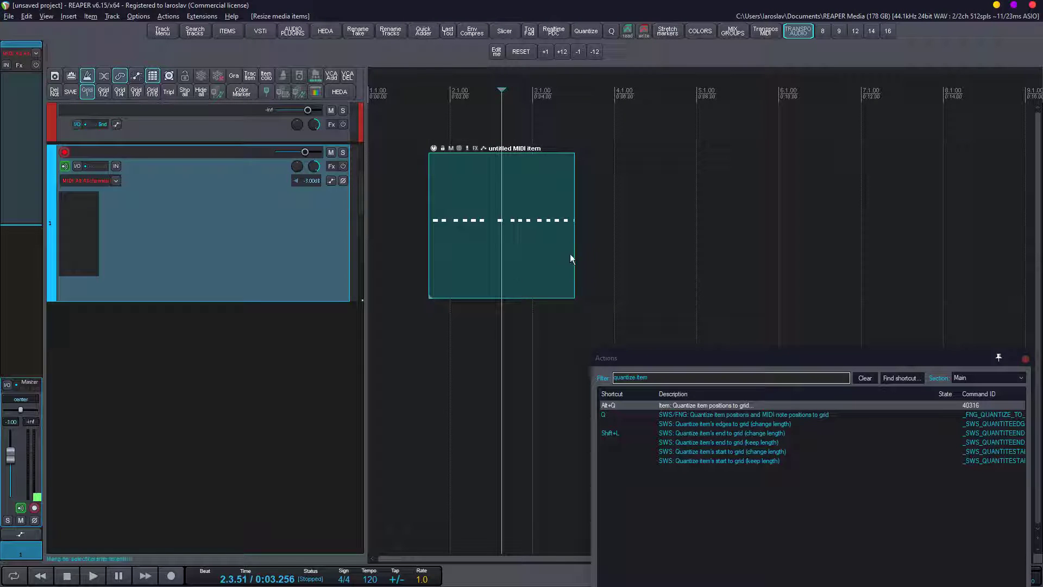
pyautogui.moveTo(574, 258); pyautogui.dragTo(561, 258)
pyautogui.click(462, 254)
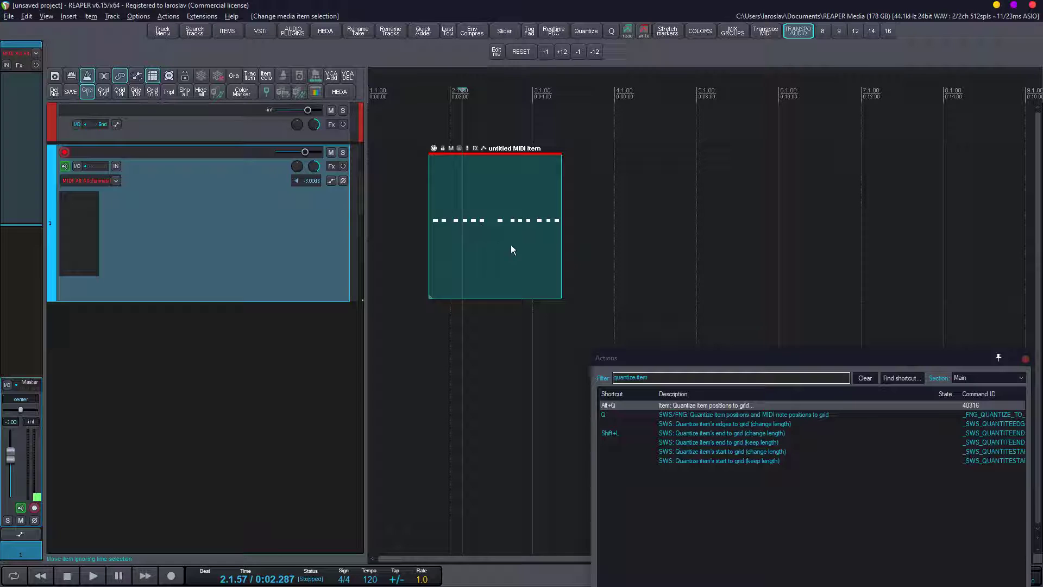
pyautogui.hotkey('ctrl', 'g')
pyautogui.click(477, 223)
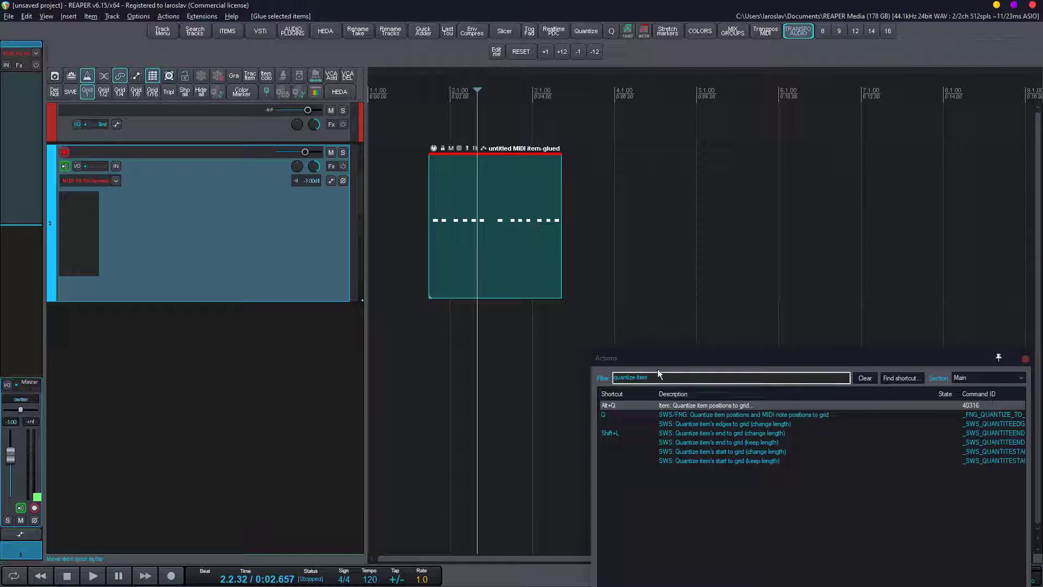
# Duplicate the glued MIDI item three times end to end, and undo the duplicates.
pyautogui.moveTo(665, 357); pyautogui.dragTo(611, 321)
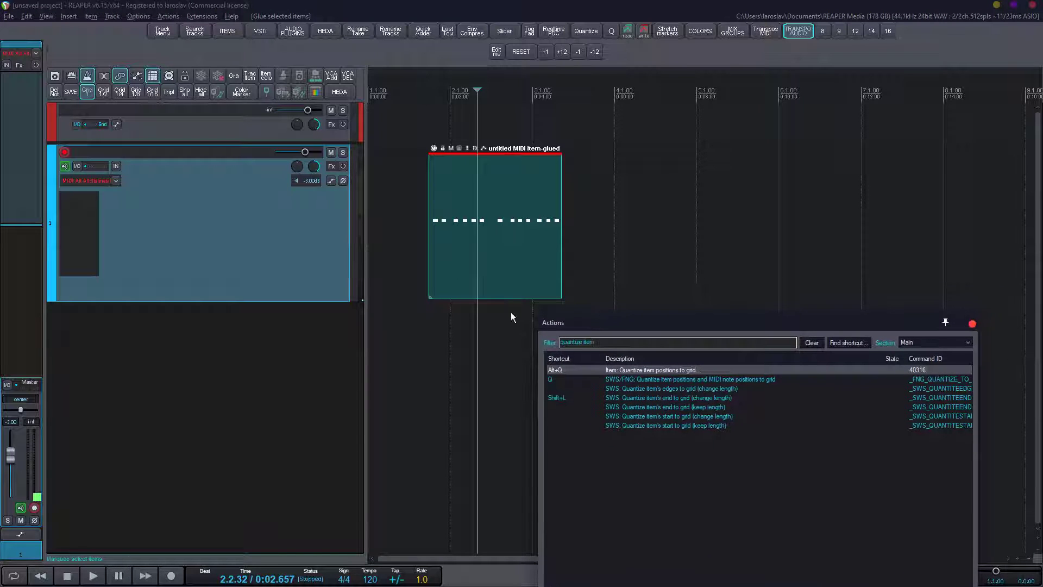
pyautogui.click(454, 272)
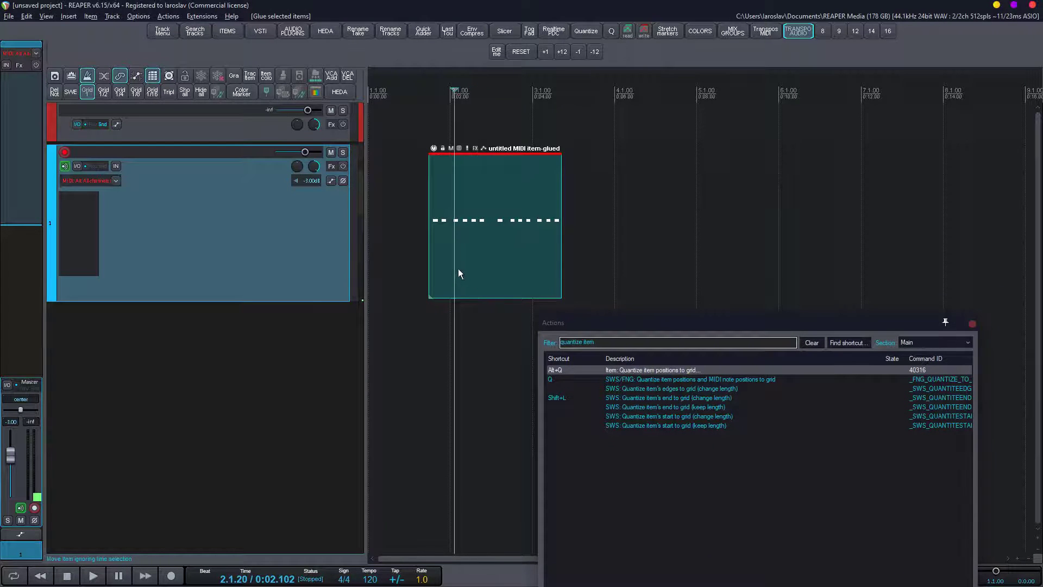
pyautogui.scroll(-2, 457, 268)
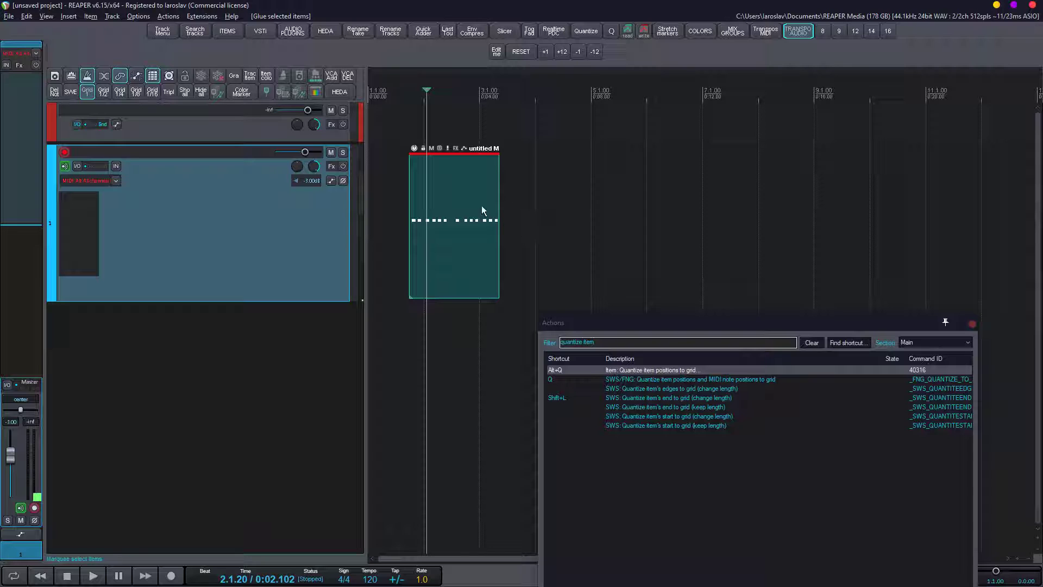
pyautogui.click(454, 272)
pyautogui.hotkey('ctrl', 'd')
pyautogui.hotkey('ctrl', 'd')
pyautogui.hotkey('ctrl', 'd')
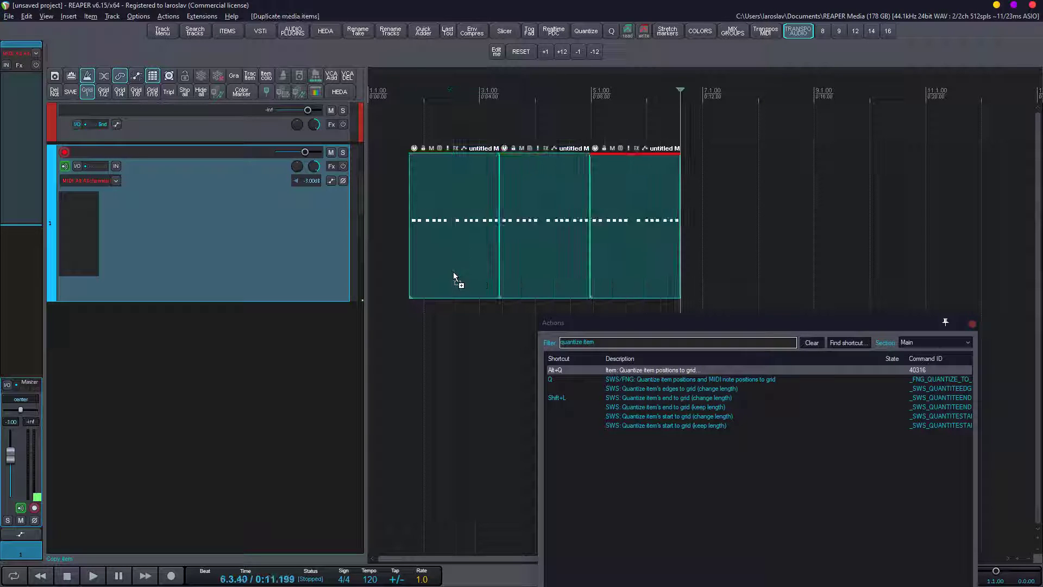
pyautogui.hotkey('ctrl', 'z')
pyautogui.hotkey('ctrl', 'z')
pyautogui.hotkey('ctrl', 'z')
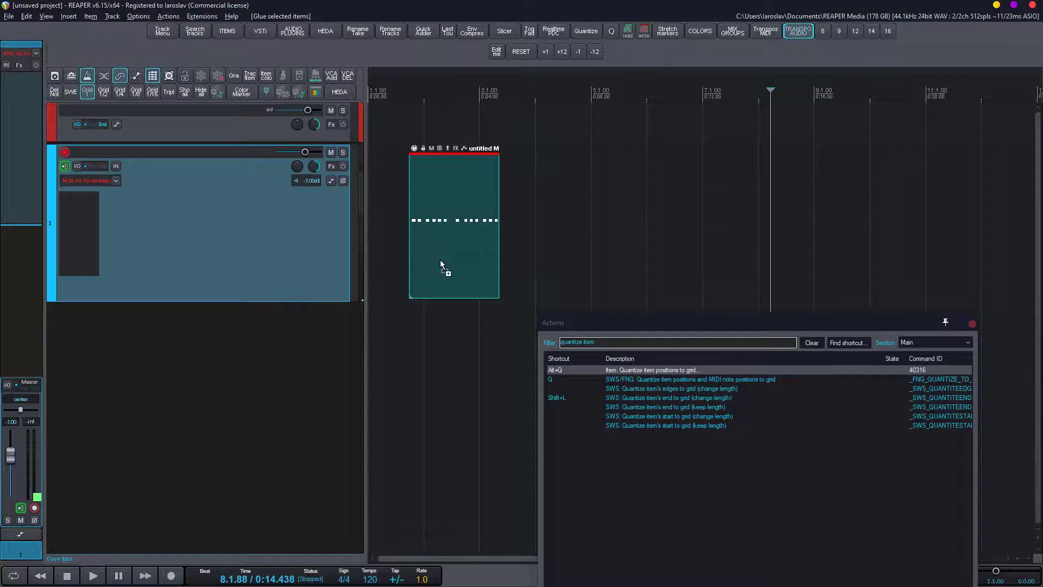
# Copy the glued MIDI item along the track, once freely and once snapped to bar 4, and undo both copies.
pyautogui.moveTo(441, 262); pyautogui.dragTo(564, 257)
pyautogui.hotkey('ctrl', 'z')
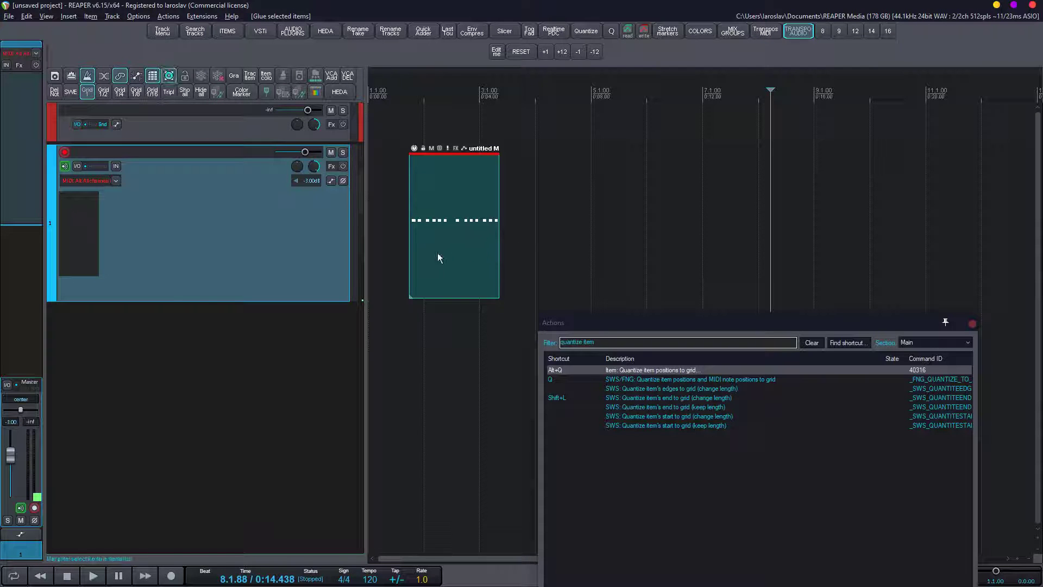
pyautogui.moveTo(440, 258); pyautogui.dragTo(565, 252)
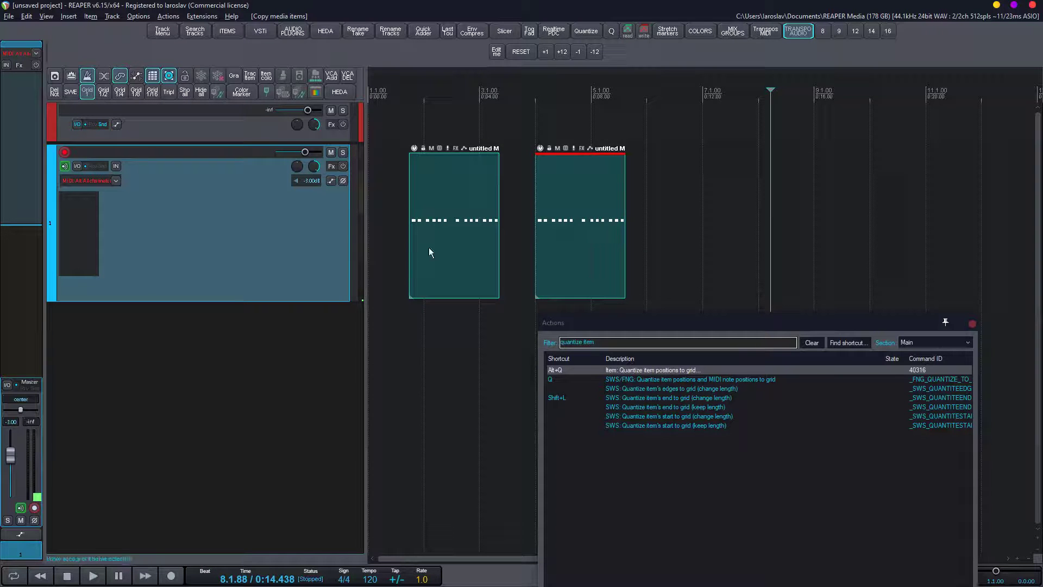
pyautogui.hotkey('ctrl', 'z')
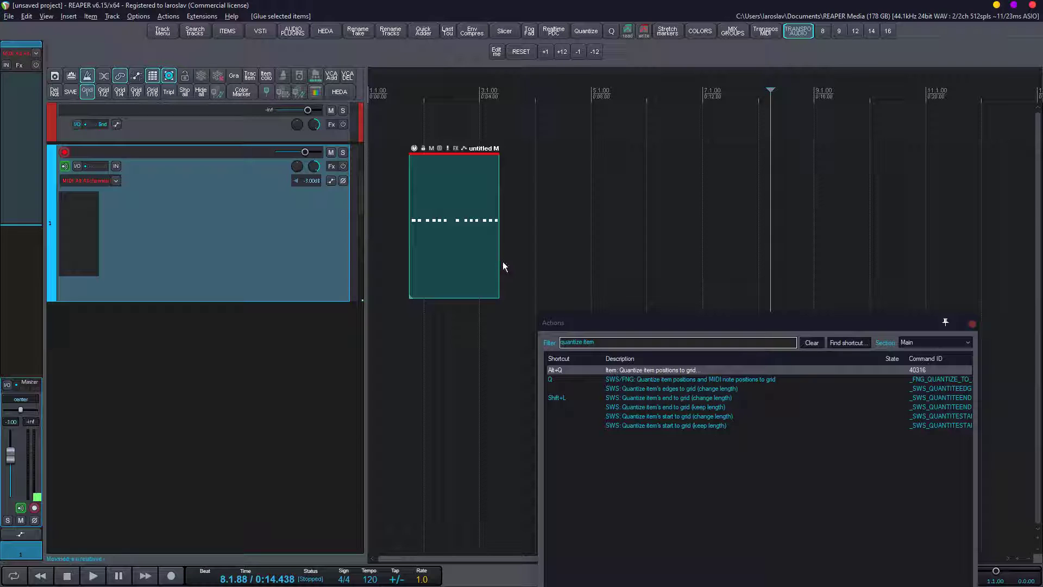
# Extend the glued item's edges to the starts of bars 1 and 4, duplicate it twice, and undo the duplicates.
pyautogui.moveTo(499, 263); pyautogui.dragTo(515, 263)
pyautogui.moveTo(409, 274); pyautogui.dragTo(375, 281)
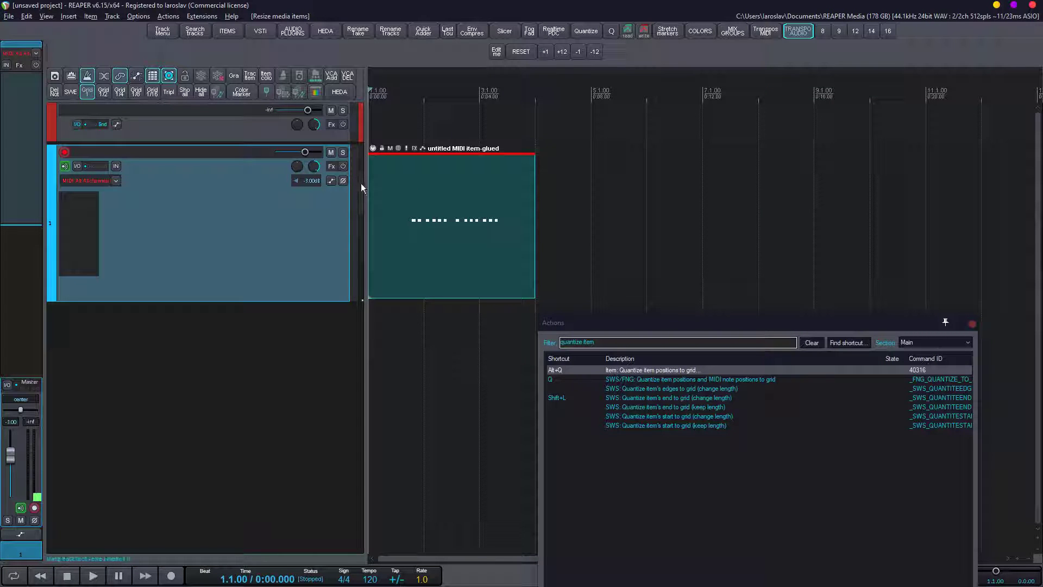
pyautogui.hotkey('ctrl', 'd')
pyautogui.hotkey('ctrl', 'd')
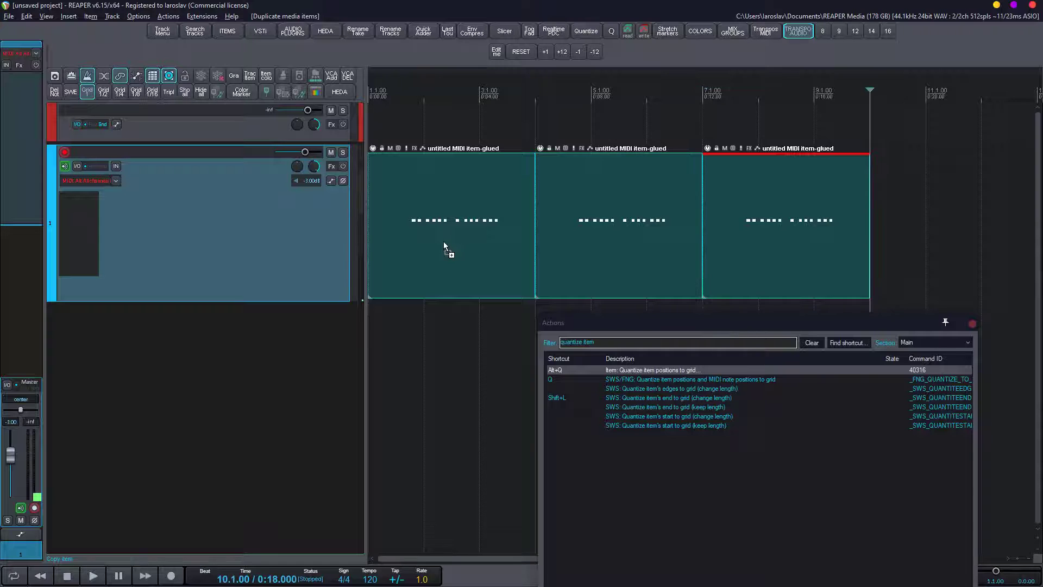
pyautogui.hotkey('ctrl', 'z')
pyautogui.hotkey('ctrl', 'z')
# Copy the extended item to bar 5, and undo both the copy and the edge extensions.
pyautogui.moveTo(443, 227); pyautogui.dragTo(629, 216)
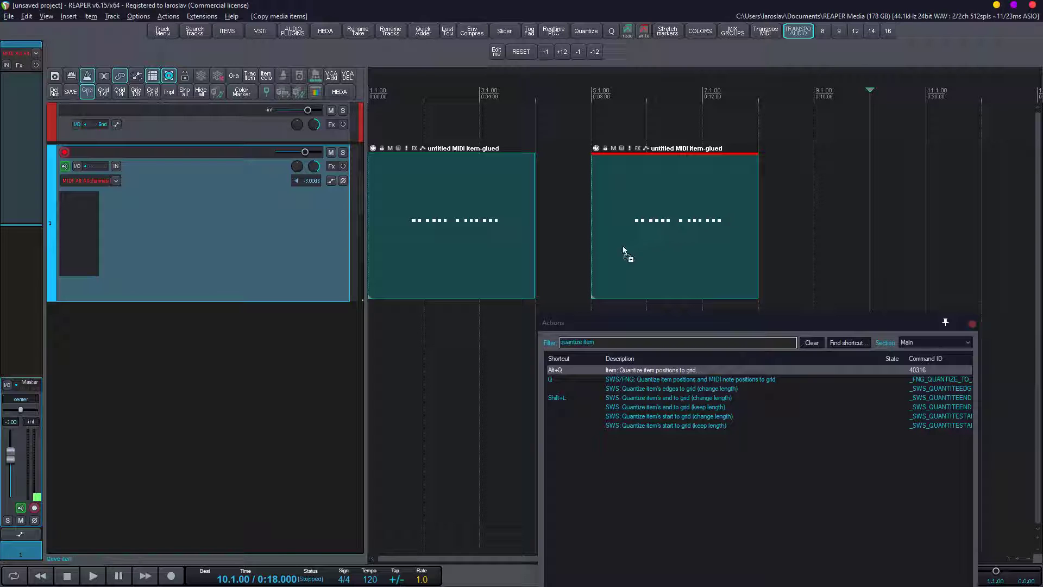
pyautogui.hotkey('ctrl', 'z')
pyautogui.hotkey('ctrl', 'z')
pyautogui.hotkey('ctrl', 'z')
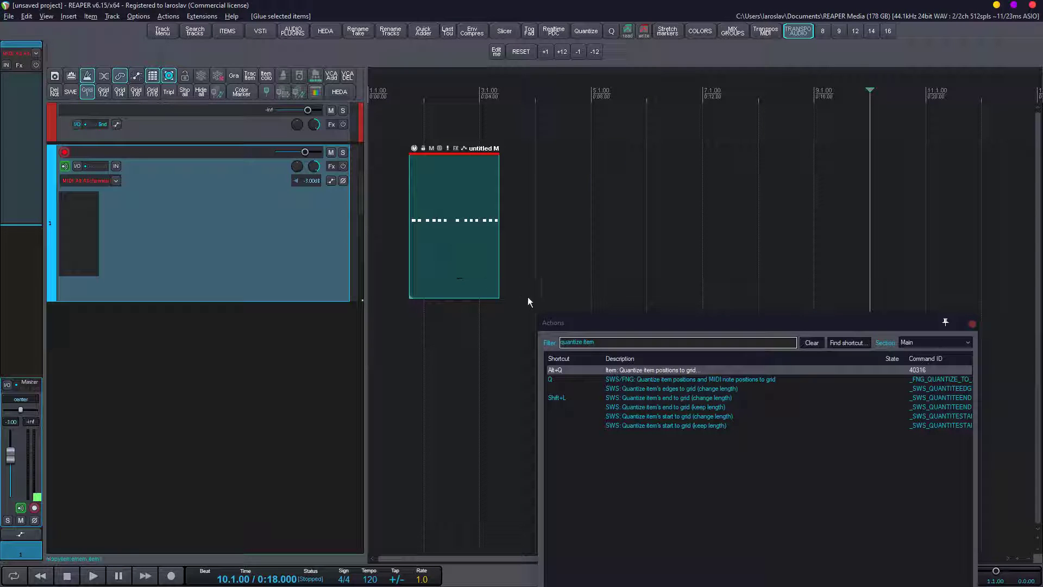
# Quantize the item's position to 1 notes with item ends quantized and stretched to fit, and undo the change.
pyautogui.moveTo(616, 321); pyautogui.dragTo(589, 230)
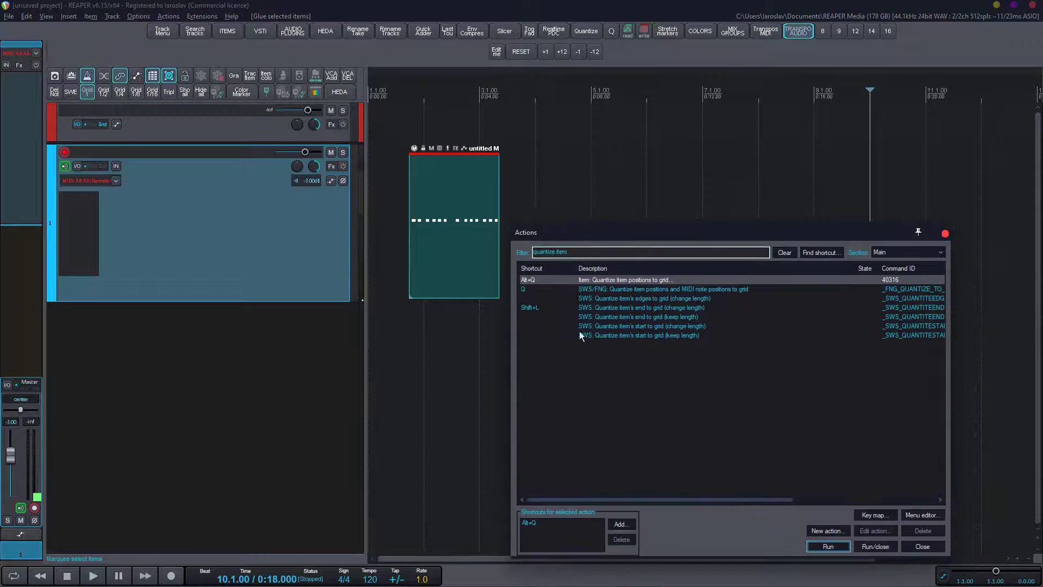
pyautogui.click(611, 278)
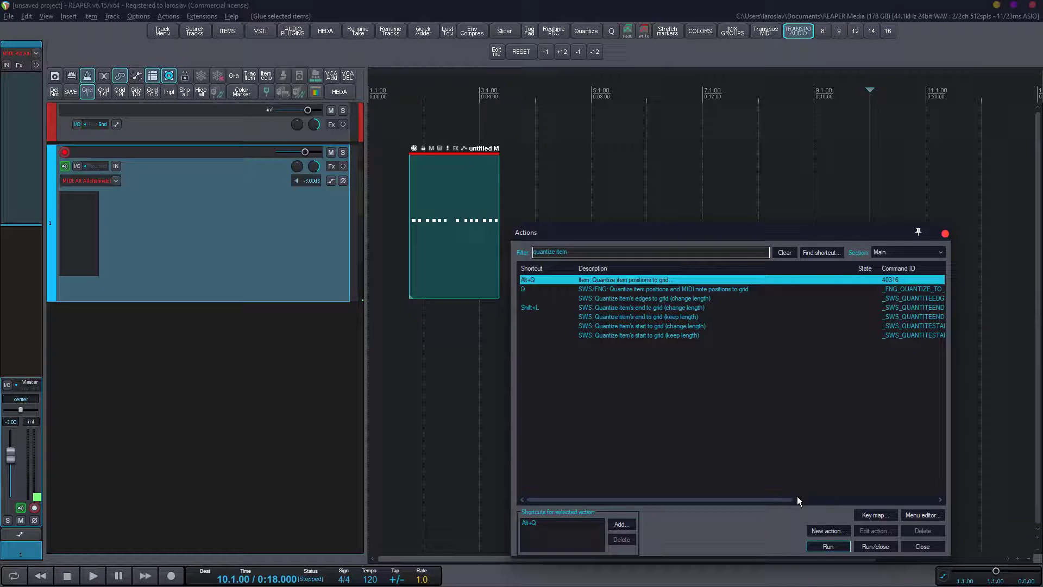
pyautogui.click(824, 546)
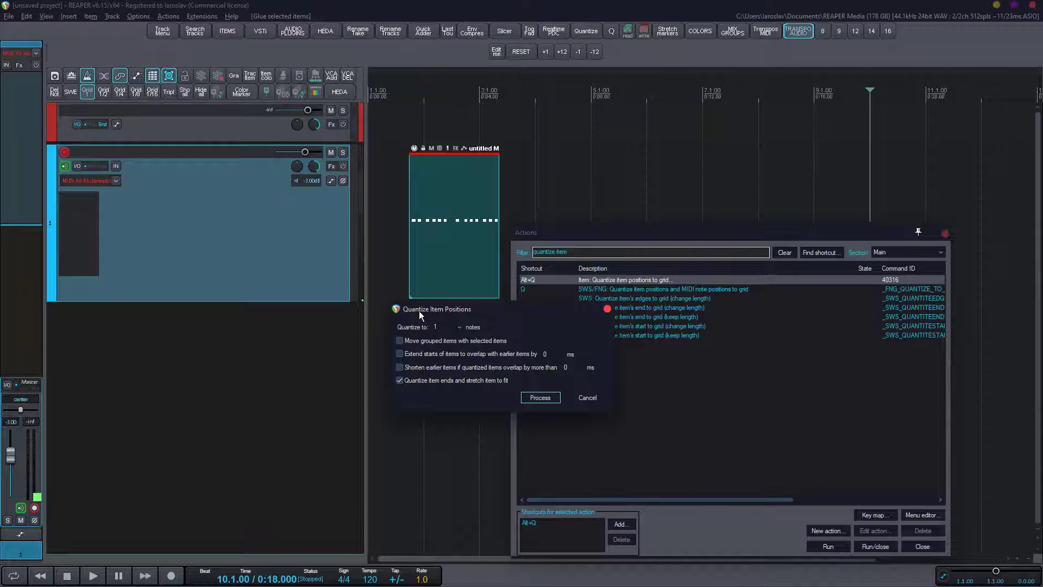
pyautogui.click(540, 397)
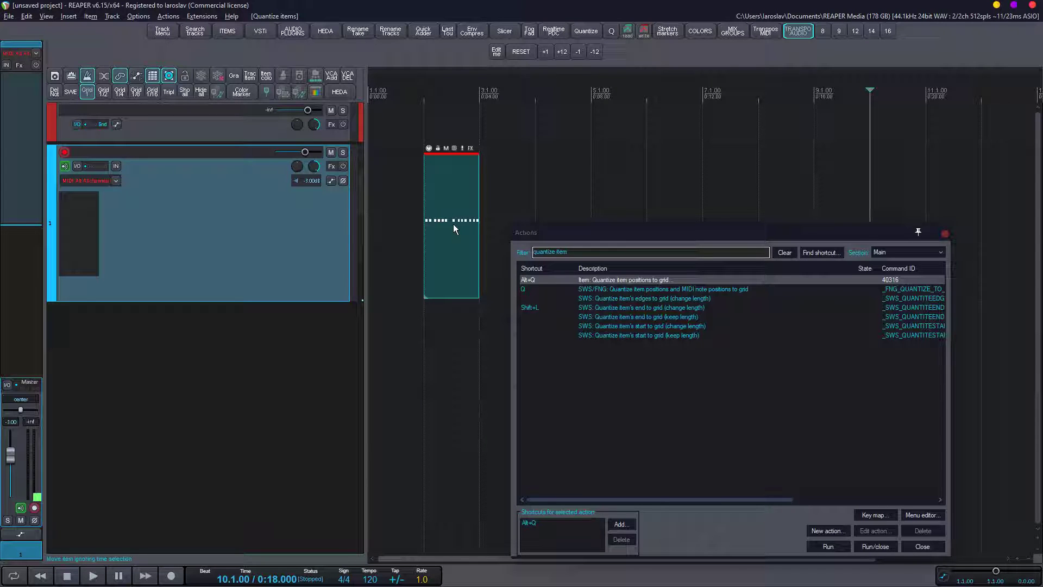
pyautogui.hotkey('ctrl', 'g')
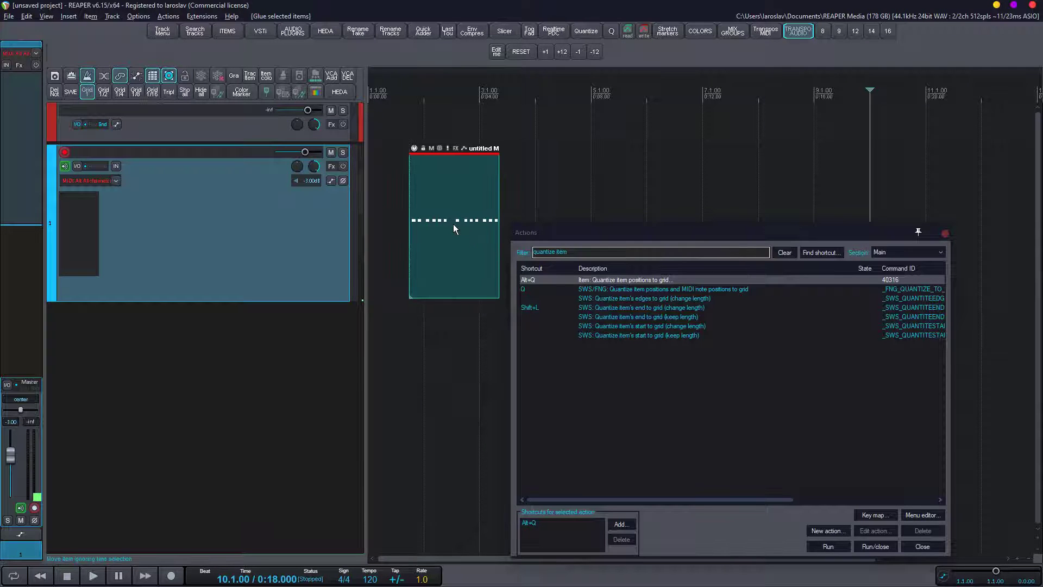
# Run "SWS/FNG: Quantize item positions and MIDI note positions to grid" on the item, and undo it.
pyautogui.click(611, 288)
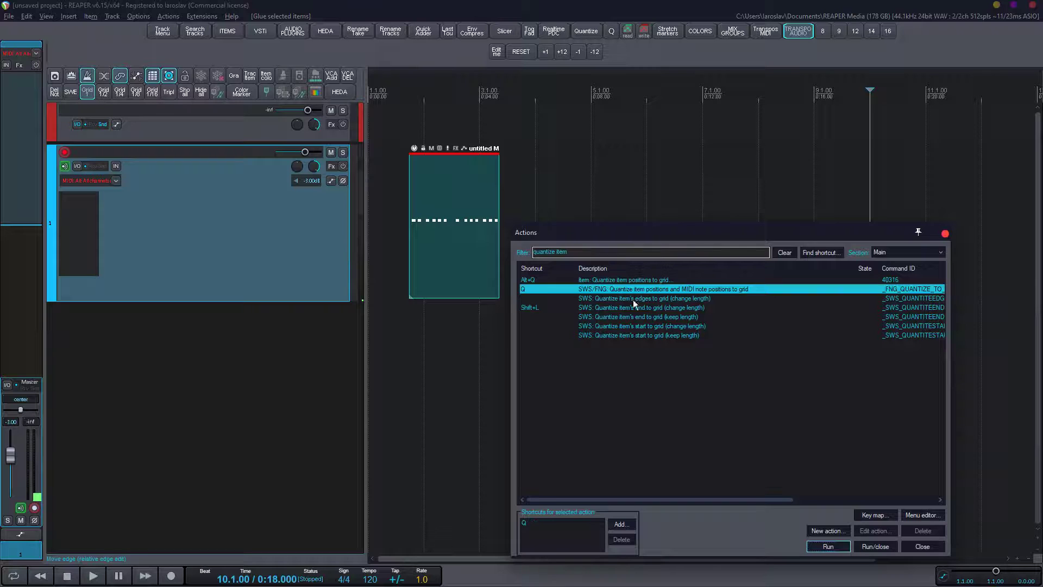
pyautogui.click(823, 546)
pyautogui.hotkey('ctrl', 'z')
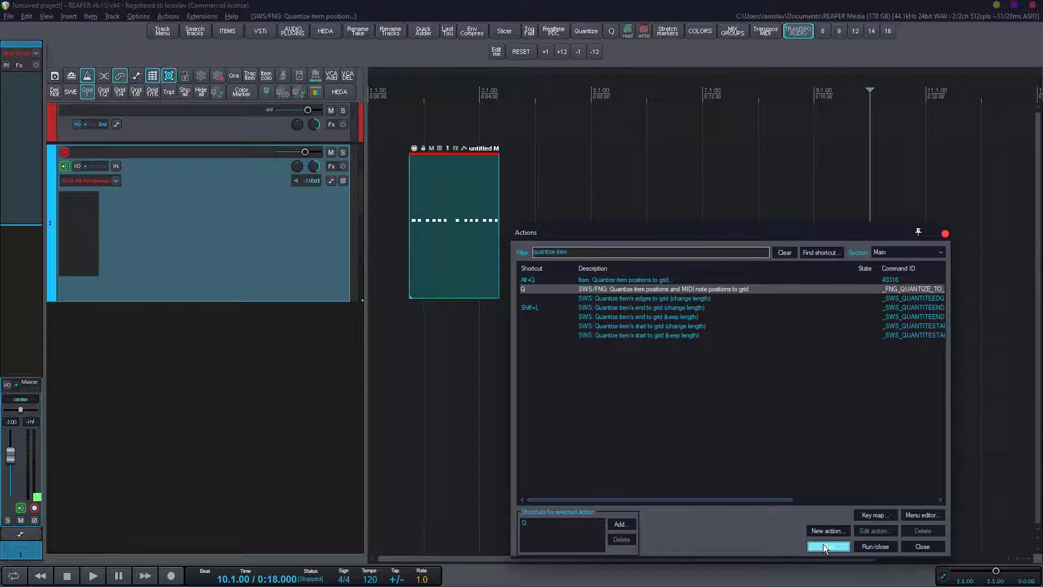
# Run "SWS: Quantize item's edges to grid (change length)" on the item, undo it, and repeat the comparison.
pyautogui.click(609, 296)
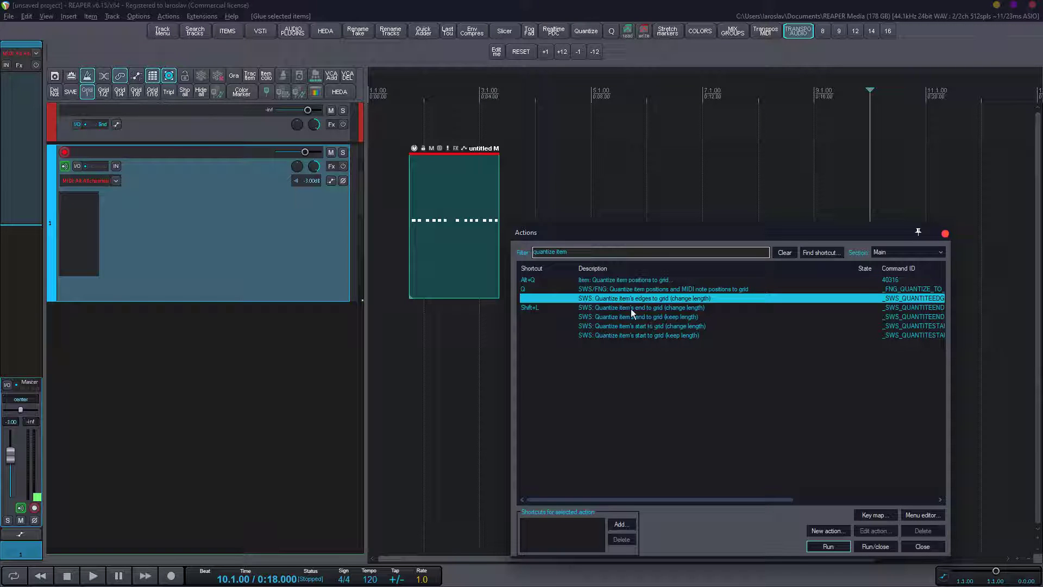
pyautogui.click(841, 546)
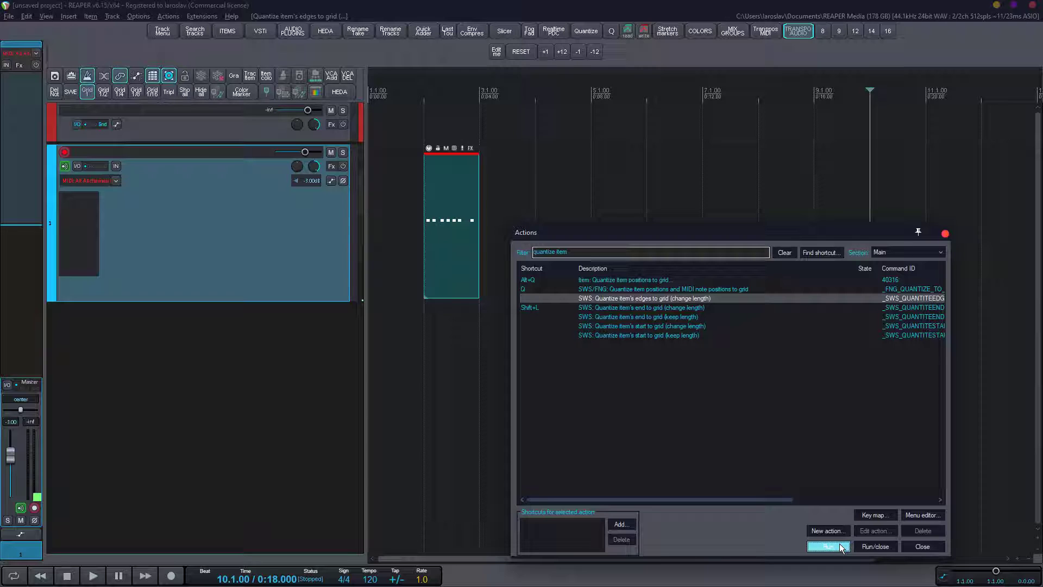
pyautogui.click(841, 545)
pyautogui.click(841, 546)
pyautogui.hotkey('ctrl', 'z')
pyautogui.click(841, 548)
pyautogui.hotkey('ctrl', 'z')
# Run "SWS: Quantize item's end to grid (change length)" on the item three times, undoing it after each run.
pyautogui.click(652, 307)
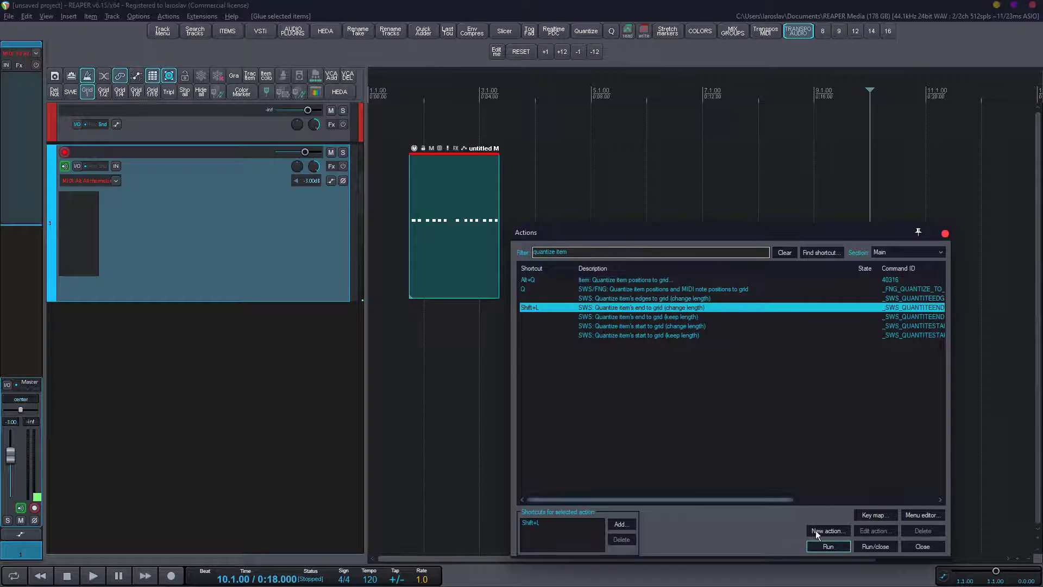
pyautogui.click(823, 544)
pyautogui.hotkey('ctrl', 'z')
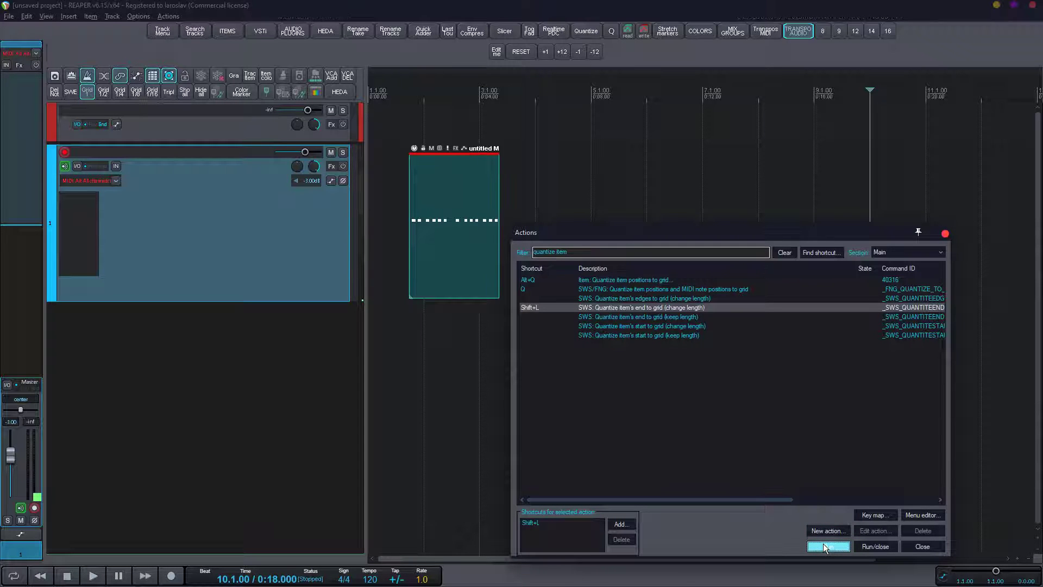
pyautogui.click(822, 543)
pyautogui.hotkey('ctrl', 'z')
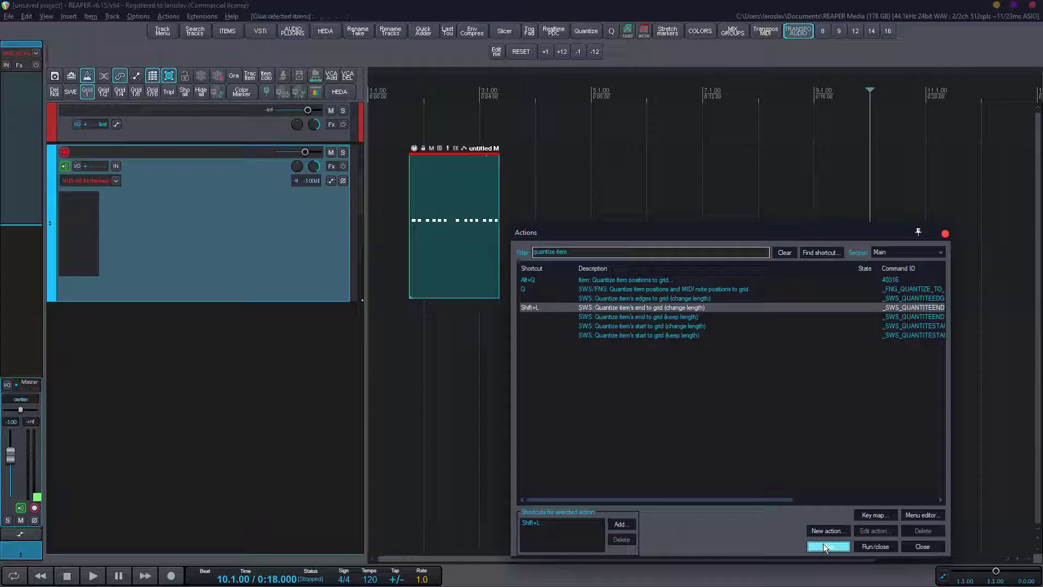
pyautogui.click(823, 545)
pyautogui.hotkey('ctrl', 'z')
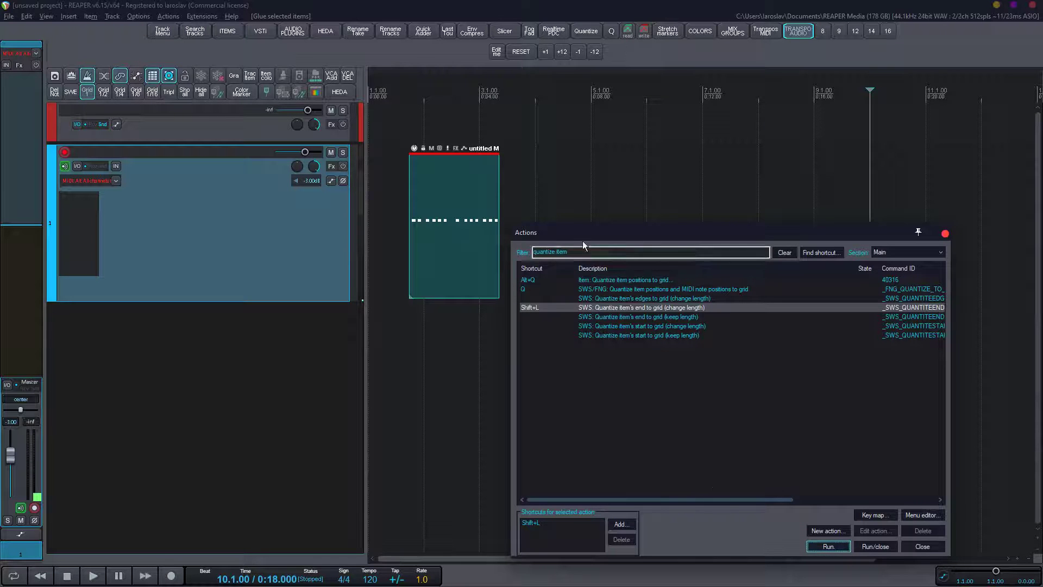
# Extend the item's end to just short of bar 4, quantize its end to the grid with changed length, and undo the quantize.
pyautogui.moveTo(588, 231); pyautogui.dragTo(581, 298)
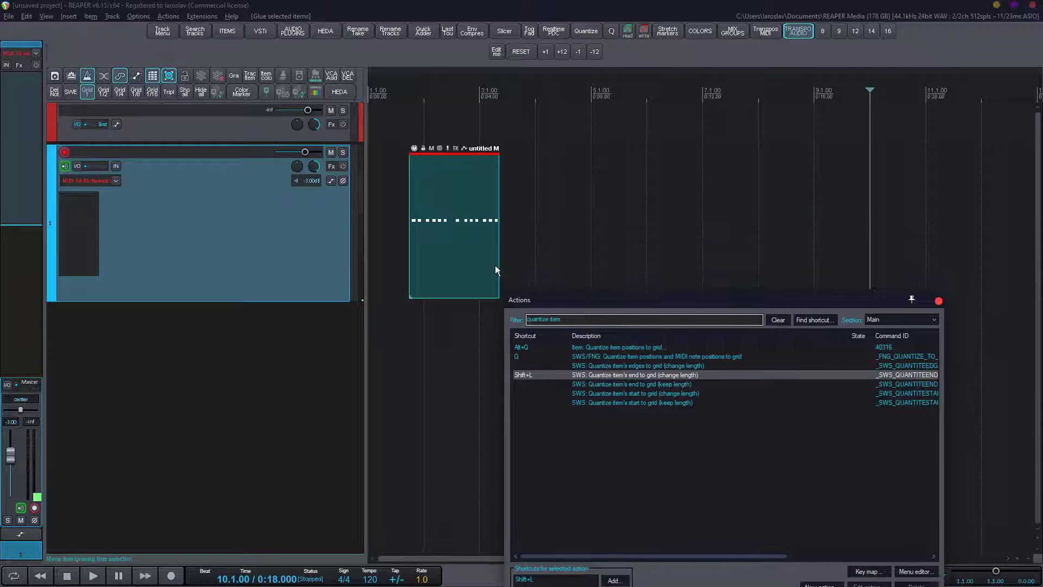
pyautogui.moveTo(497, 262); pyautogui.dragTo(520, 253)
pyautogui.moveTo(655, 311); pyautogui.dragTo(694, 217)
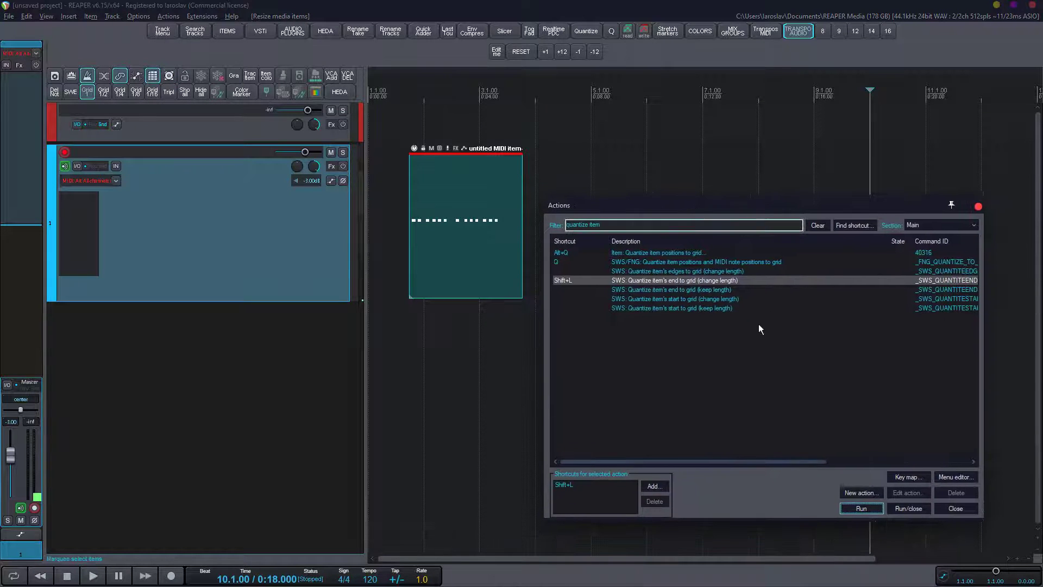
pyautogui.click(855, 509)
pyautogui.hotkey('ctrl', 'z')
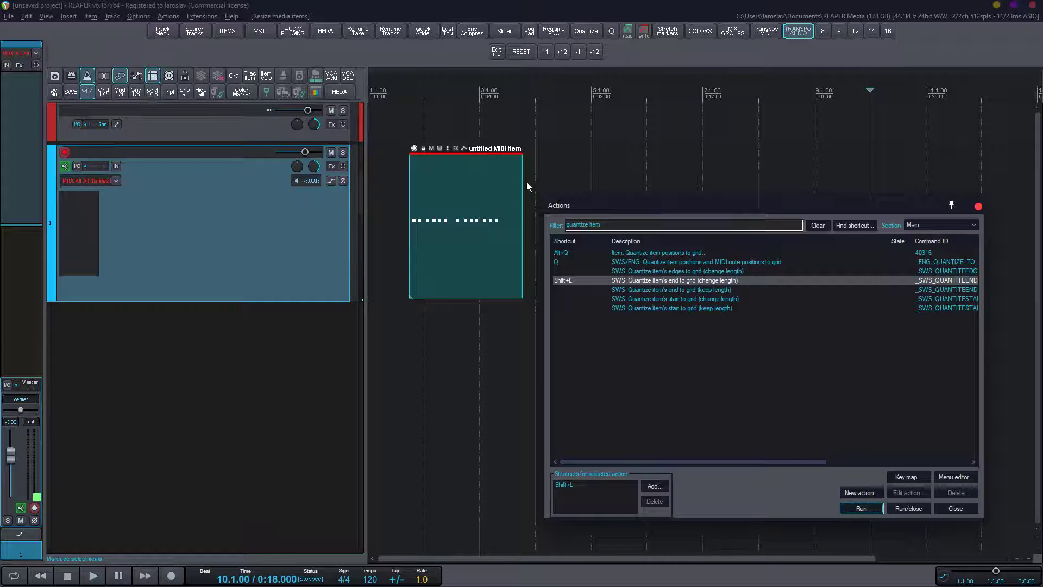
# Shorten the item's end back to its last note, quantize its end to the grid with changed length, and undo the quantize.
pyautogui.moveTo(523, 184); pyautogui.dragTo(499, 160)
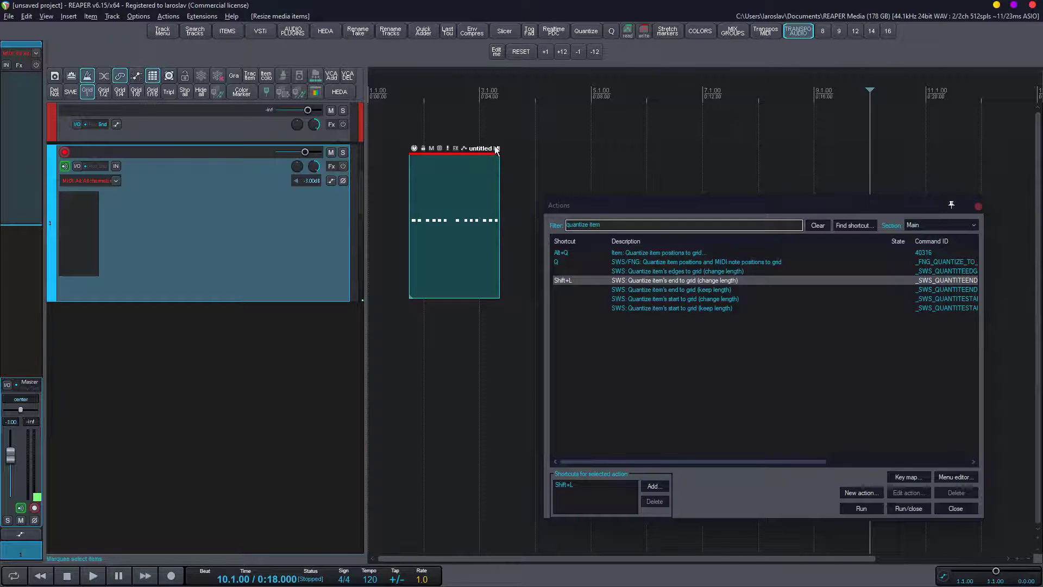
pyautogui.click(861, 508)
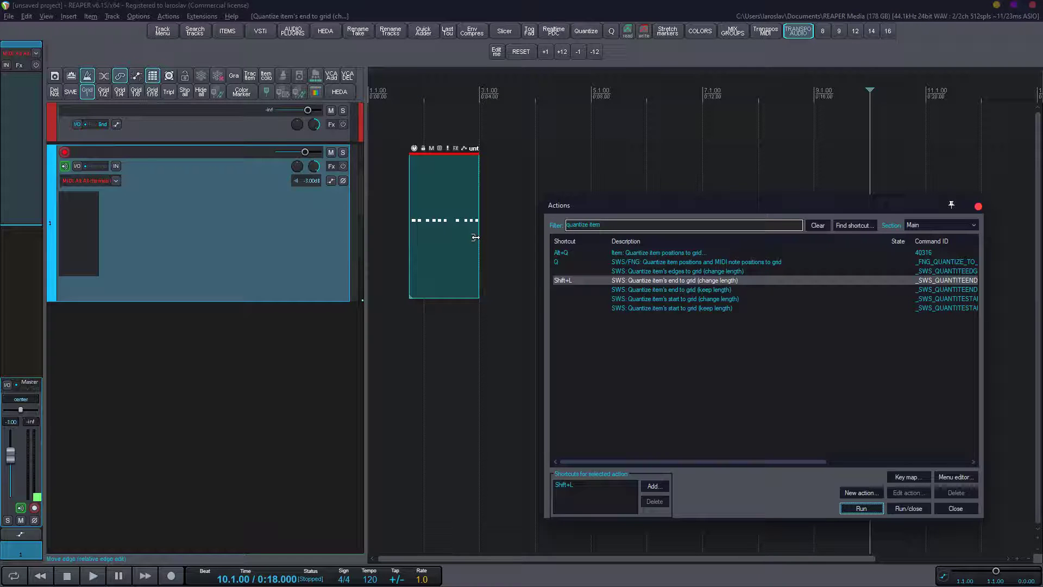
pyautogui.hotkey('ctrl', 'z')
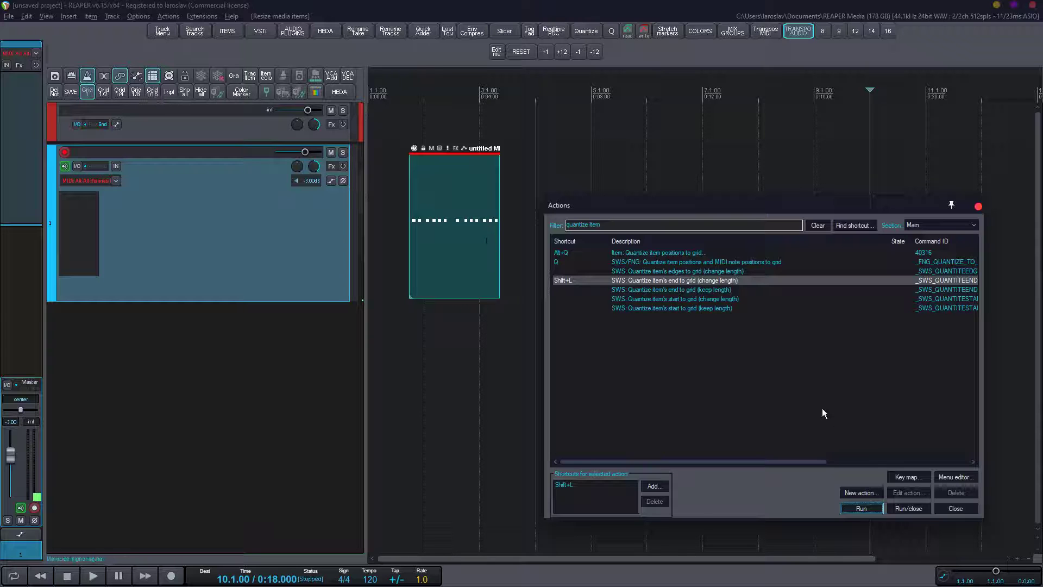
# Quantize the item's end to the grid with changed length, and try it with kept length, undoing each run.
pyautogui.click(859, 508)
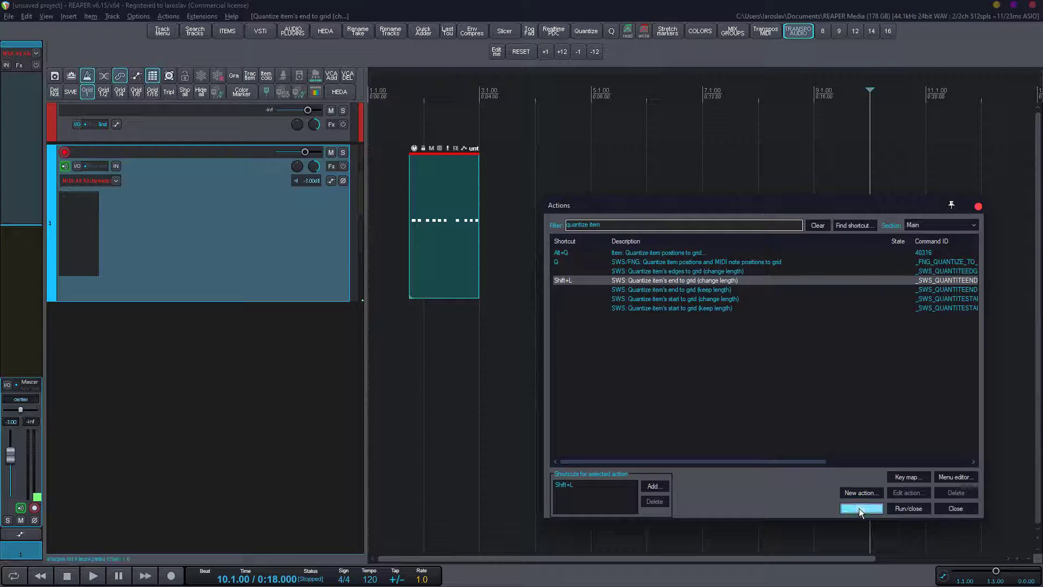
pyautogui.hotkey('ctrl', 'z')
pyautogui.click(652, 292)
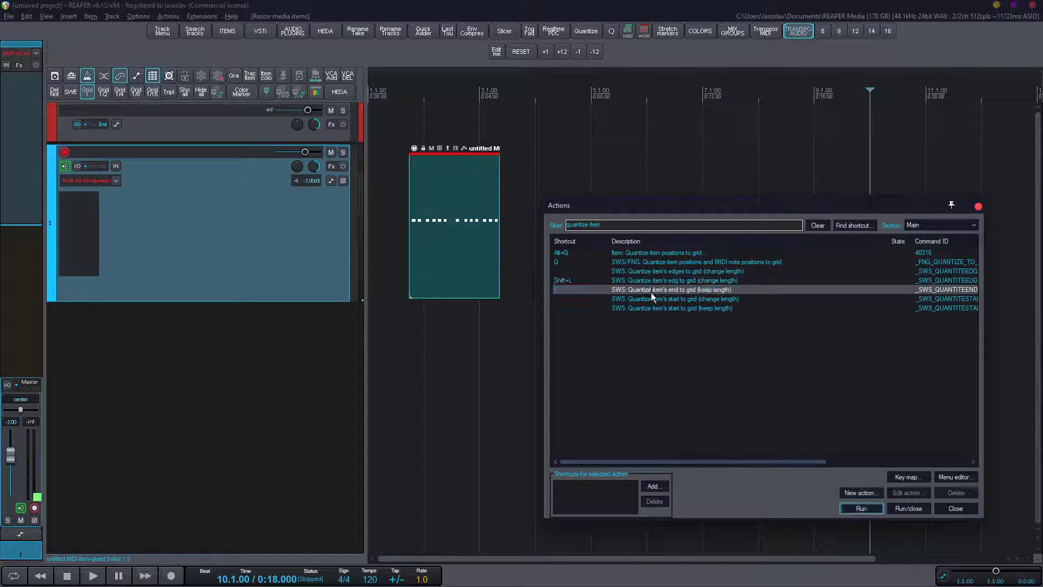
pyautogui.click(850, 507)
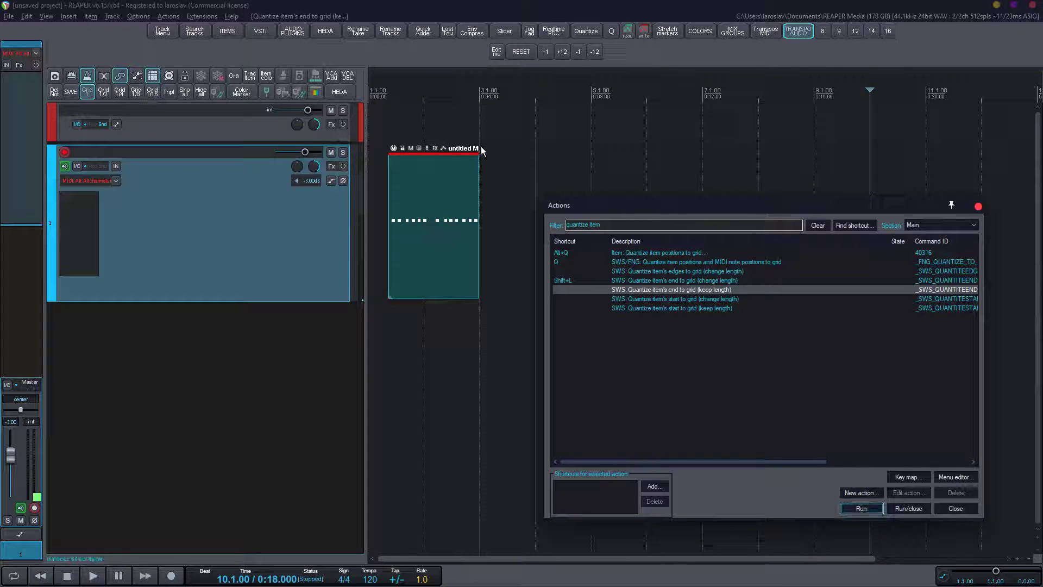
pyautogui.moveTo(406, 230); pyautogui.dragTo(422, 237)
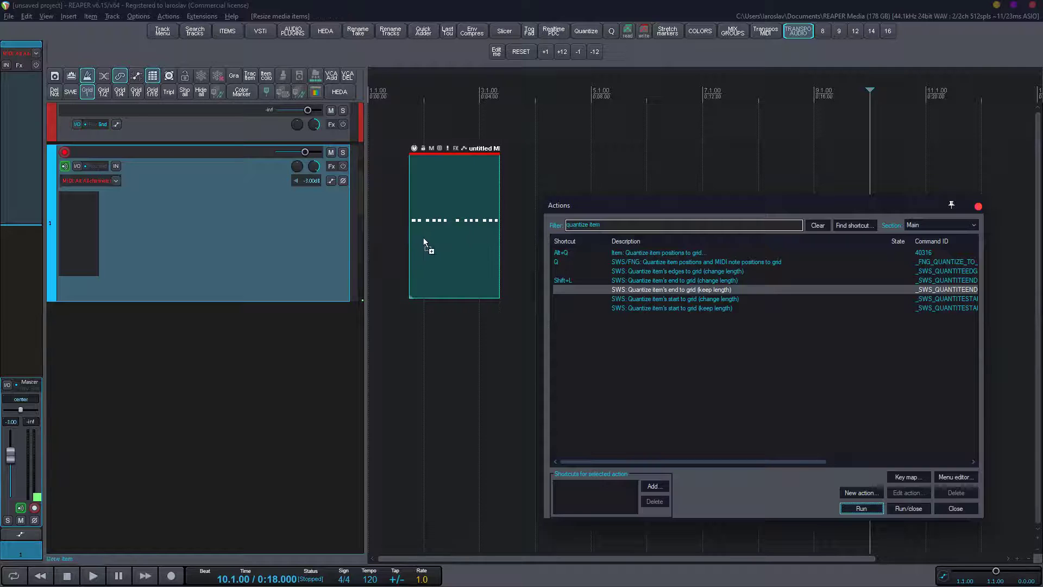
# Run "SWS: Quantize item's start to grid (change length)" on the item twice, undoing it after each run.
pyautogui.click(646, 298)
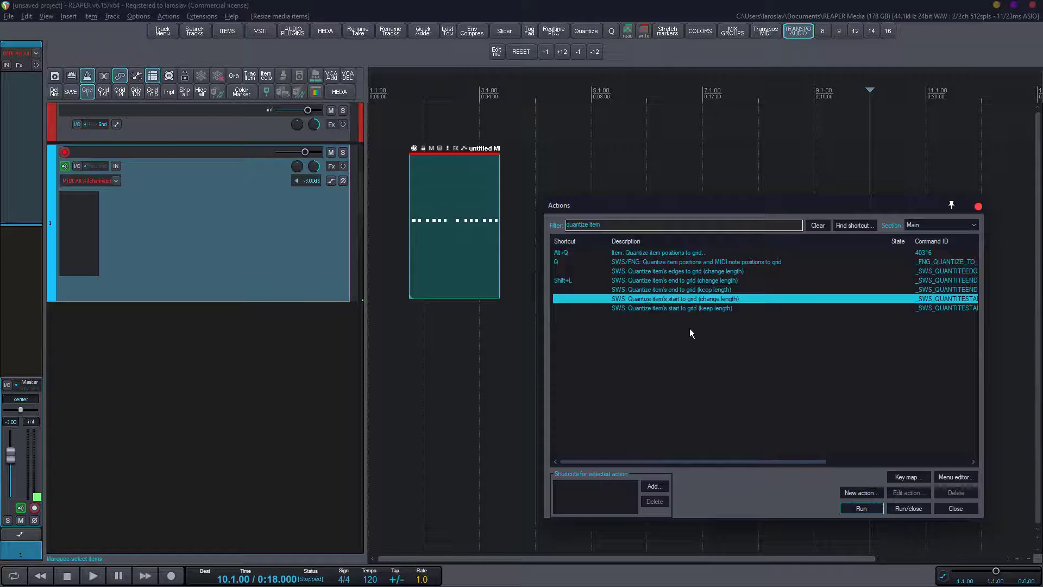
pyautogui.click(865, 507)
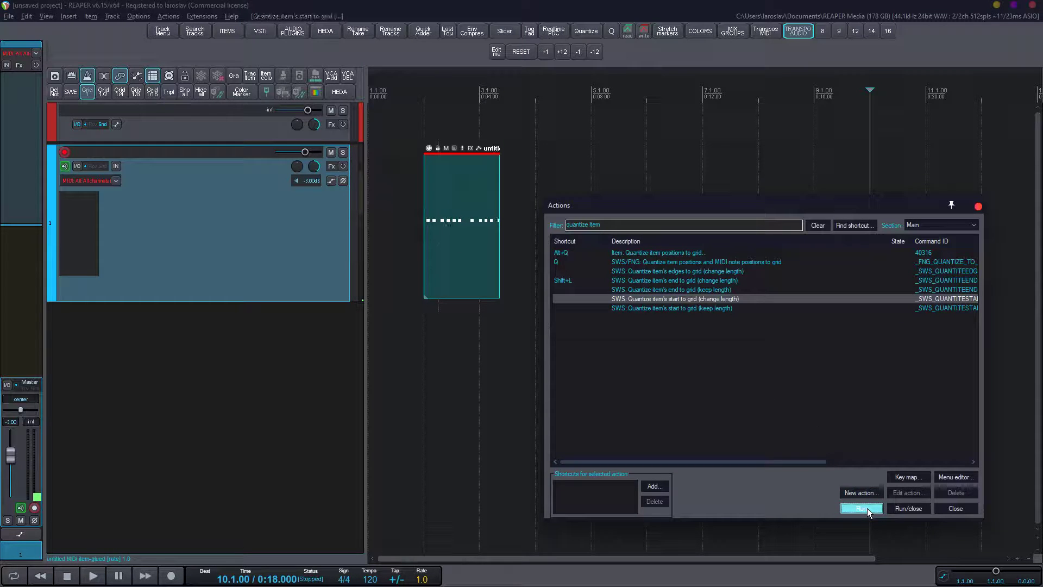
pyautogui.hotkey('ctrl', 'z')
pyautogui.click(867, 508)
pyautogui.hotkey('ctrl', 'z')
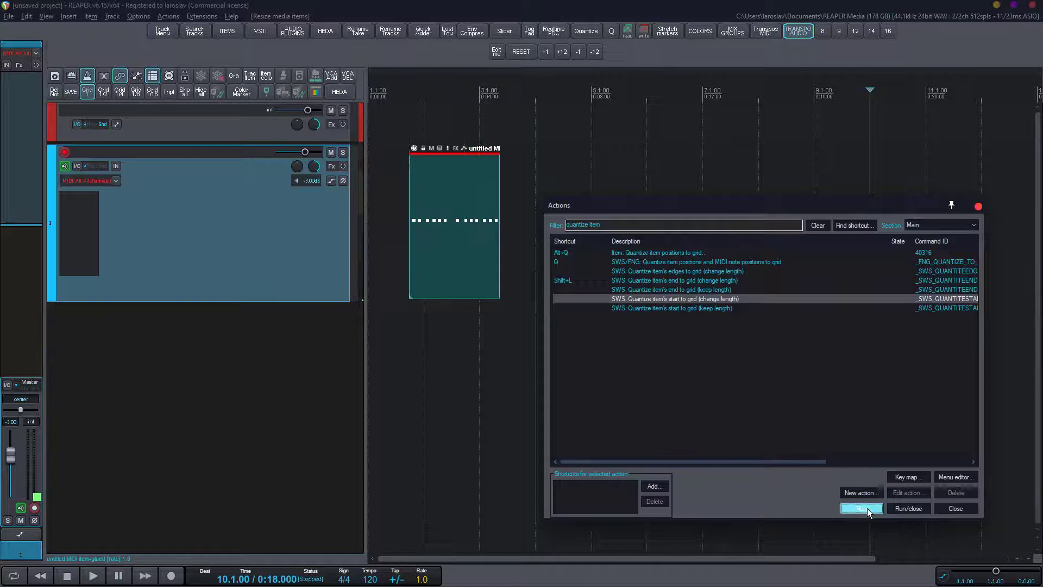
# Run "SWS: Quantize item's start to grid (keep length)" on the item twice, undoing it after each run.
pyautogui.click(704, 307)
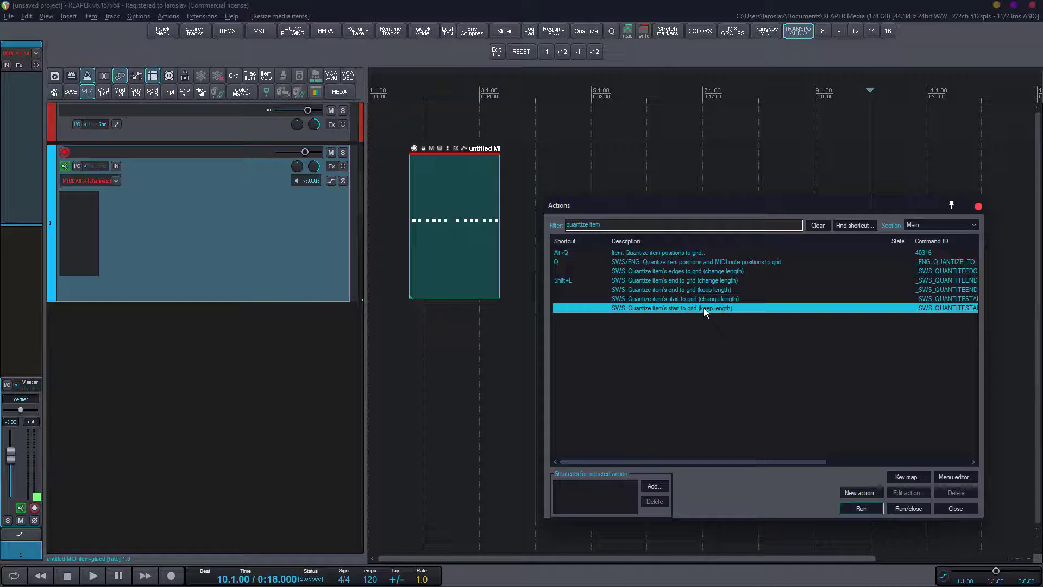
pyautogui.click(860, 511)
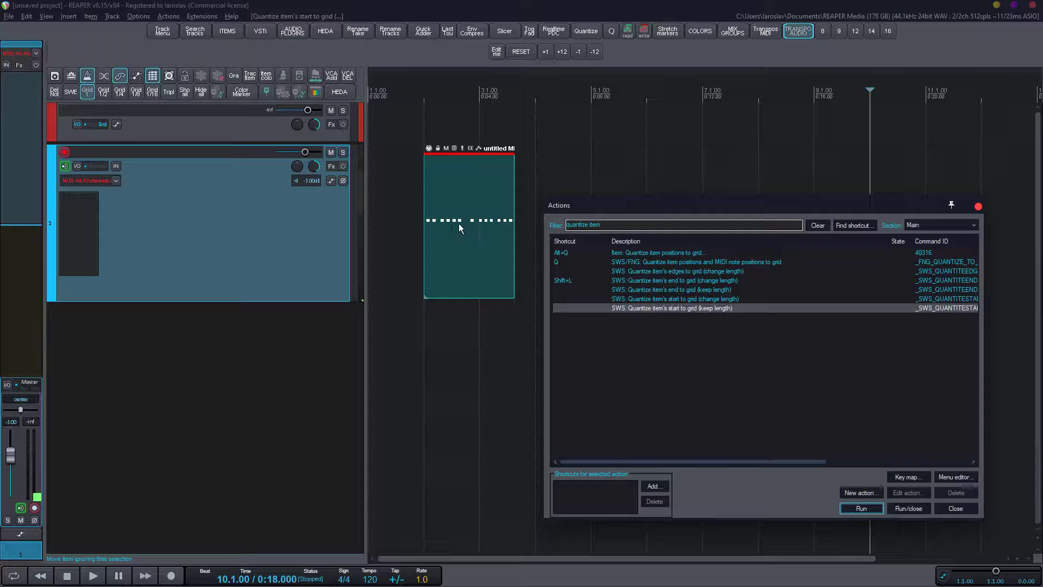
pyautogui.hotkey('ctrl', 'z')
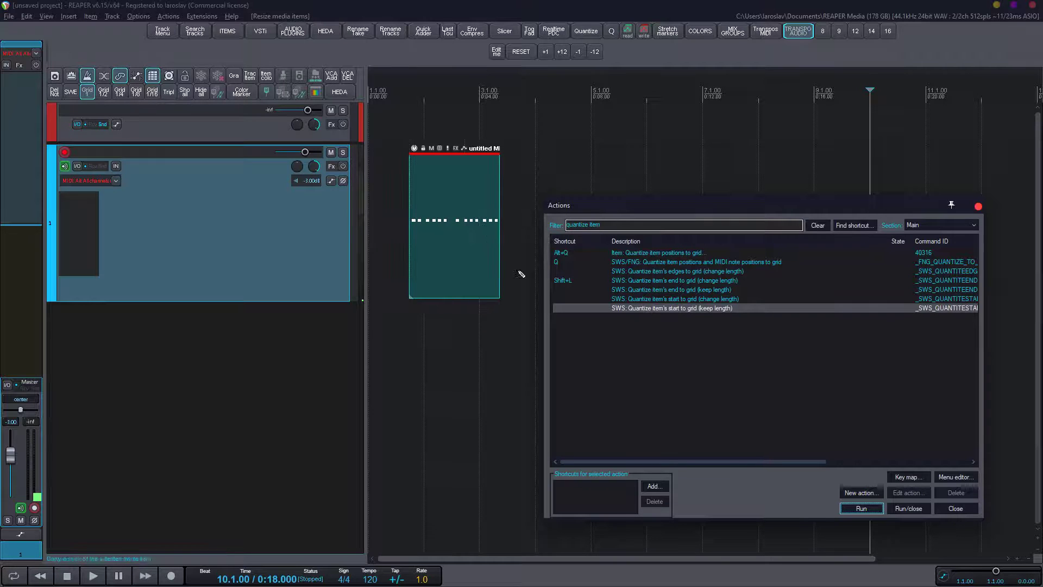
pyautogui.click(879, 513)
pyautogui.hotkey('ctrl', 'z')
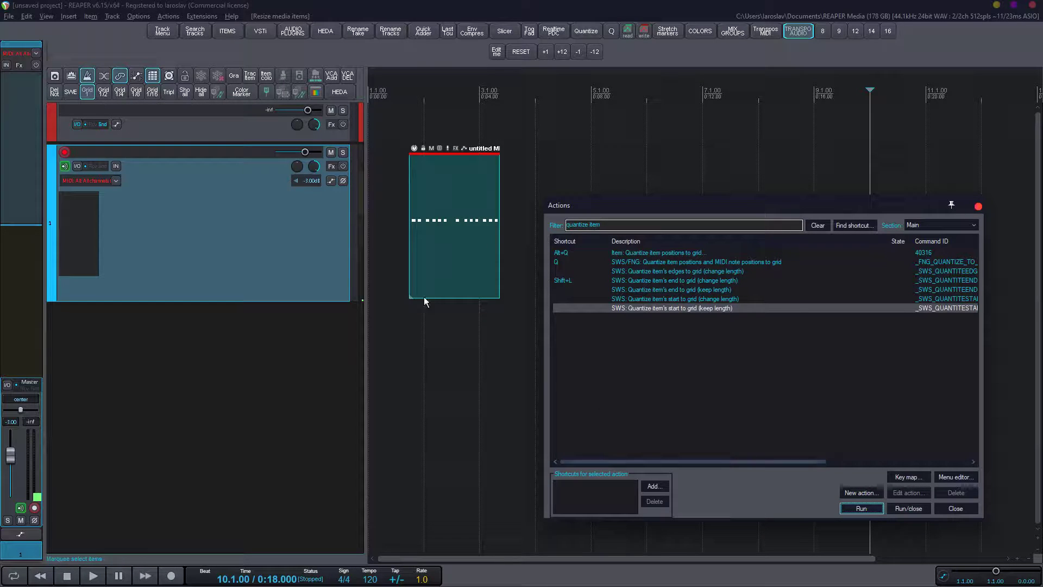
# Extend the item's start back to bar 1 and its end out to bar 4 so both edges sit on the grid.
pyautogui.click(426, 244)
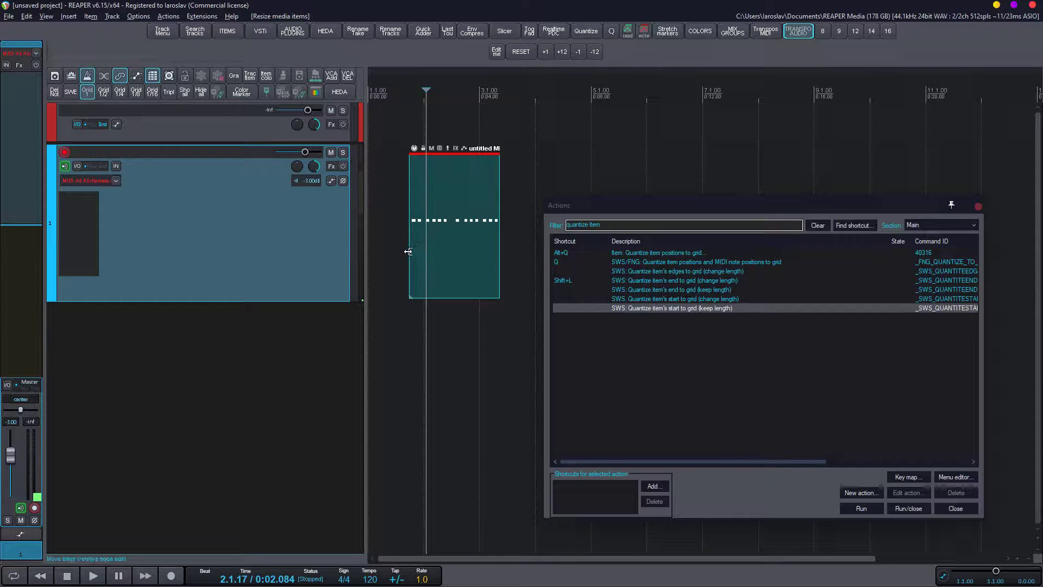
pyautogui.moveTo(410, 252); pyautogui.dragTo(361, 255)
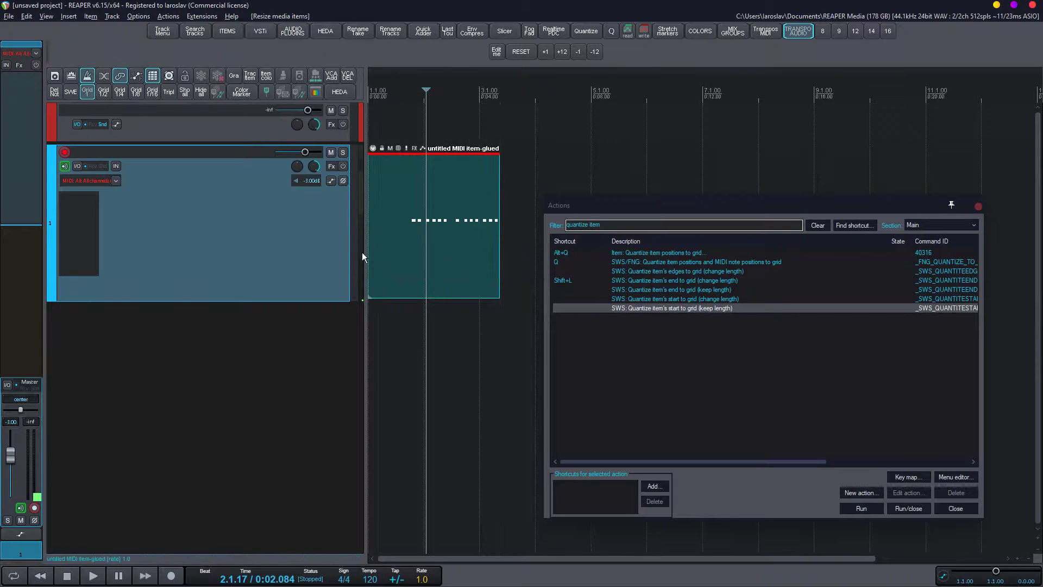
pyautogui.moveTo(499, 254); pyautogui.dragTo(535, 254)
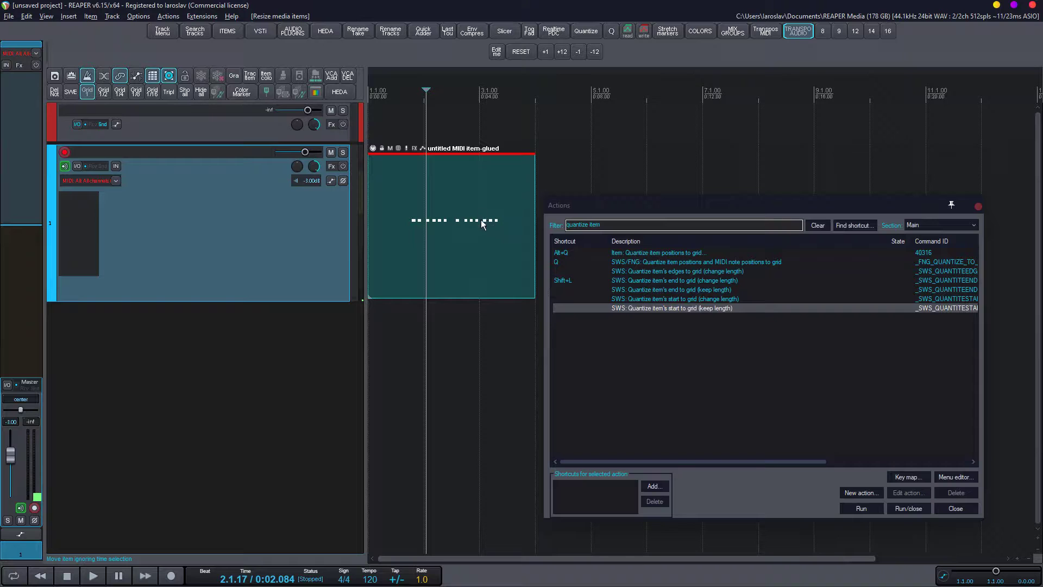
pyautogui.click(495, 203)
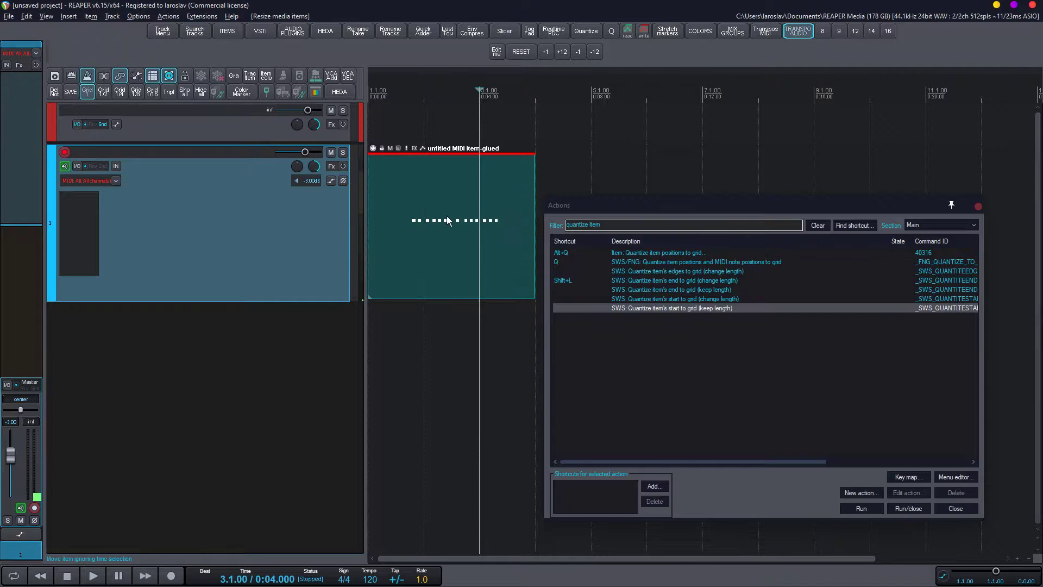
# Undo both edge extensions, redo them to compare the item's two lengths, and undo them again.
pyautogui.hotkey('ctrl', 'z')
pyautogui.hotkey('ctrl', 'z')
pyautogui.hotkey('ctrl', 'shift', 'z')
pyautogui.hotkey('ctrl', 'shift', 'z')
pyautogui.hotkey('ctrl', 'z')
pyautogui.hotkey('ctrl', 'z')
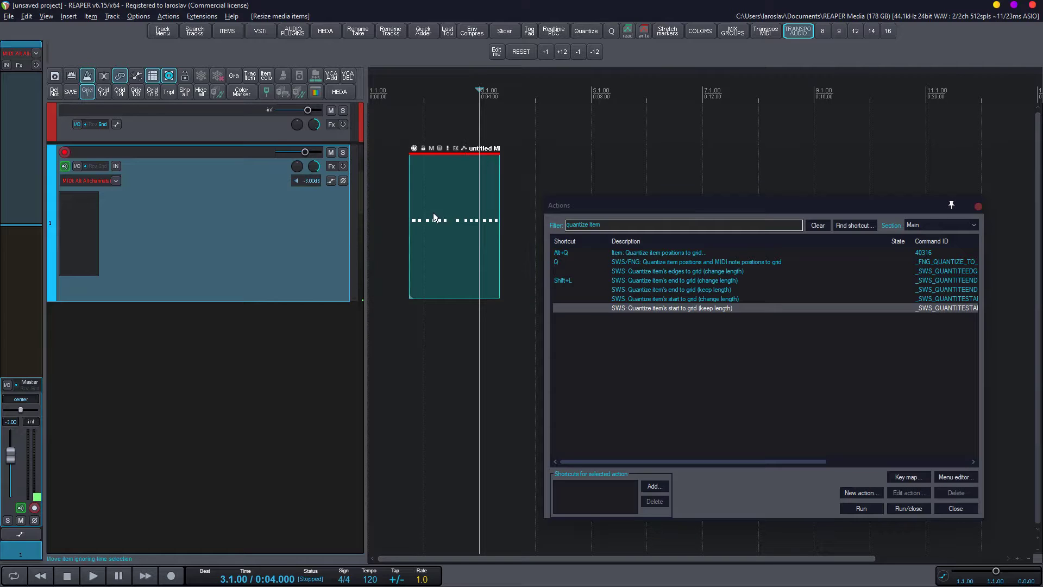